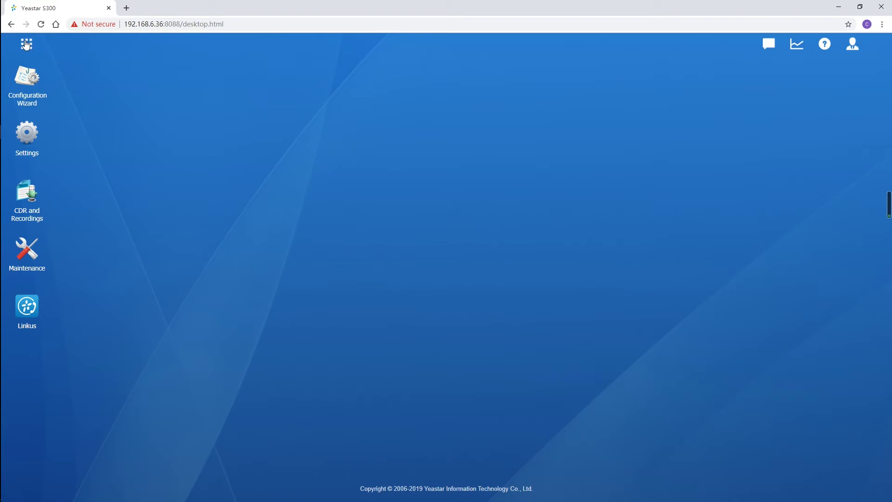
- Install the Conference Panel app from the App Center and refresh the page for it to take effect
click(26, 44)
click(335, 99)
scroll(662, 227, down, 10)
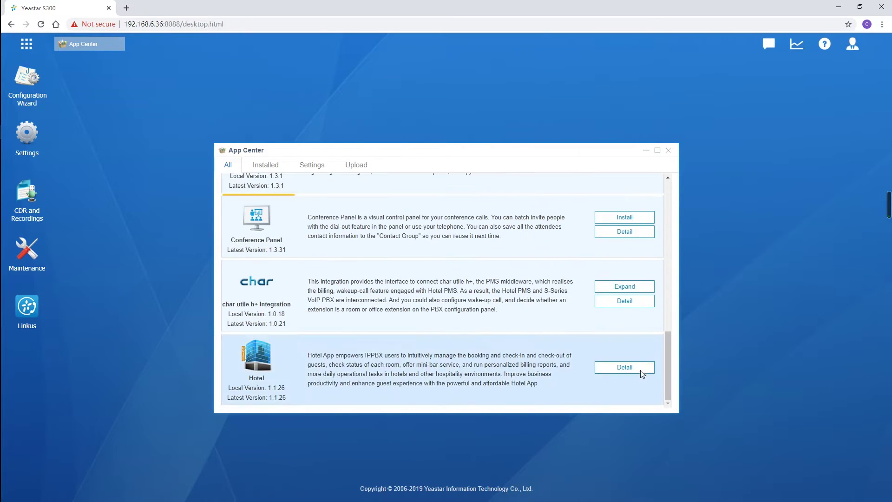
click(632, 217)
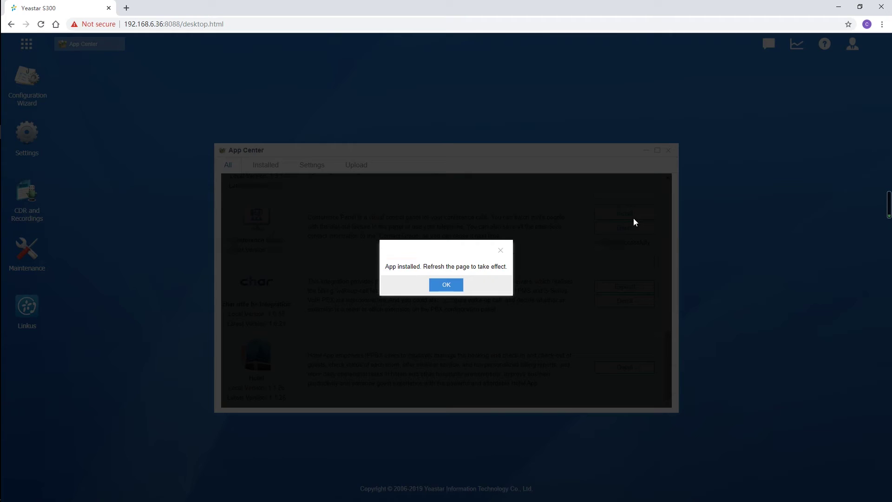
click(457, 283)
click(42, 27)
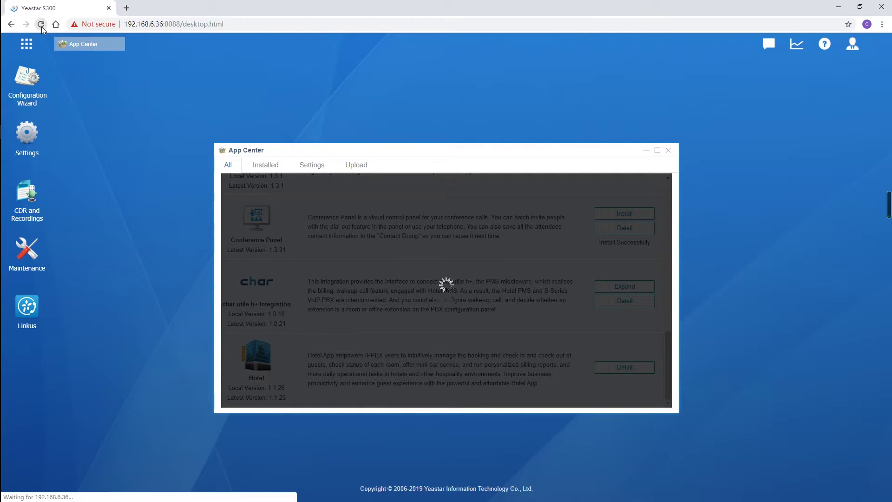
- Add a conference numbered 6400 and named Training_Team in the PBX call features, save it, and close the settings
click(27, 135)
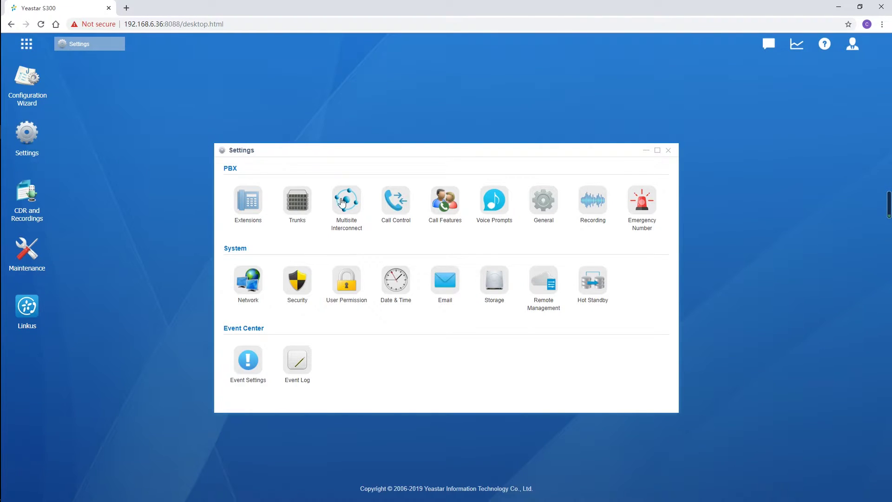
click(436, 205)
click(488, 168)
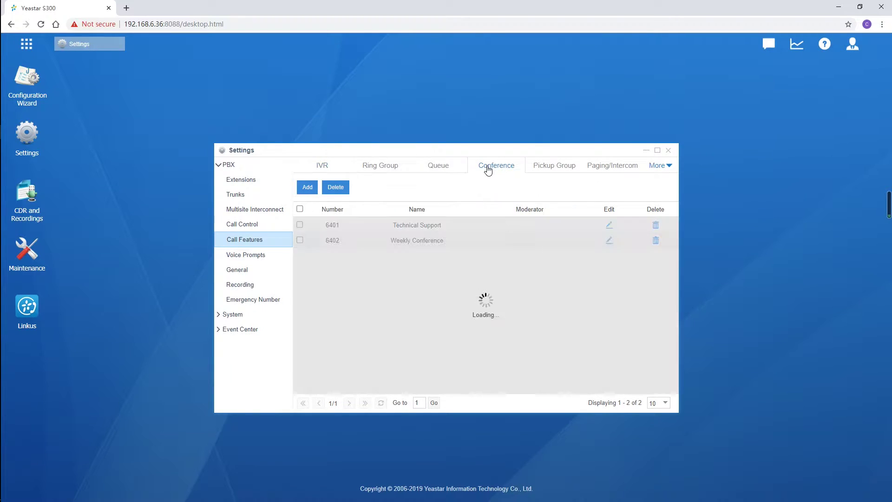
click(310, 186)
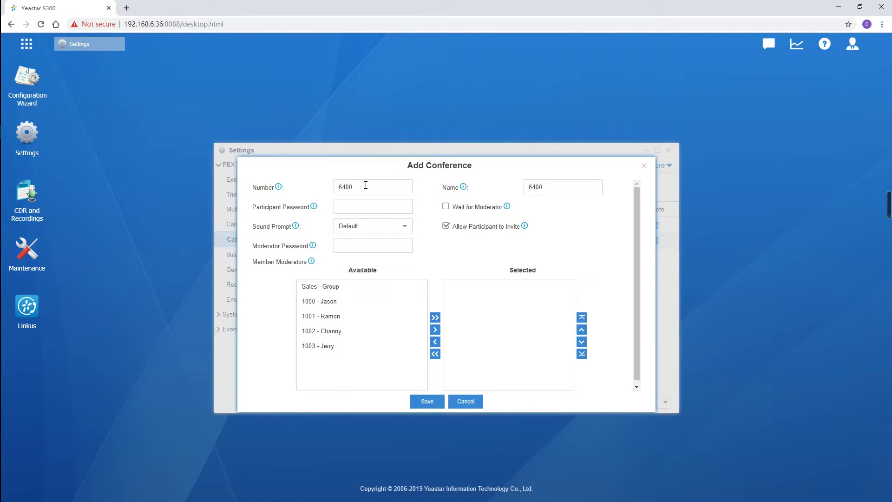
click(546, 187)
drag(546, 187, 521, 185)
text(Training_Team)
click(388, 186)
click(568, 212)
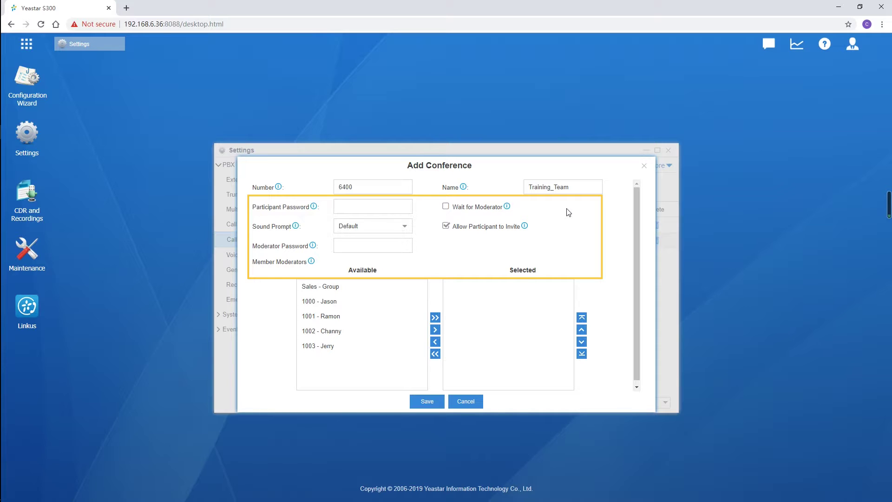
click(427, 401)
click(732, 44)
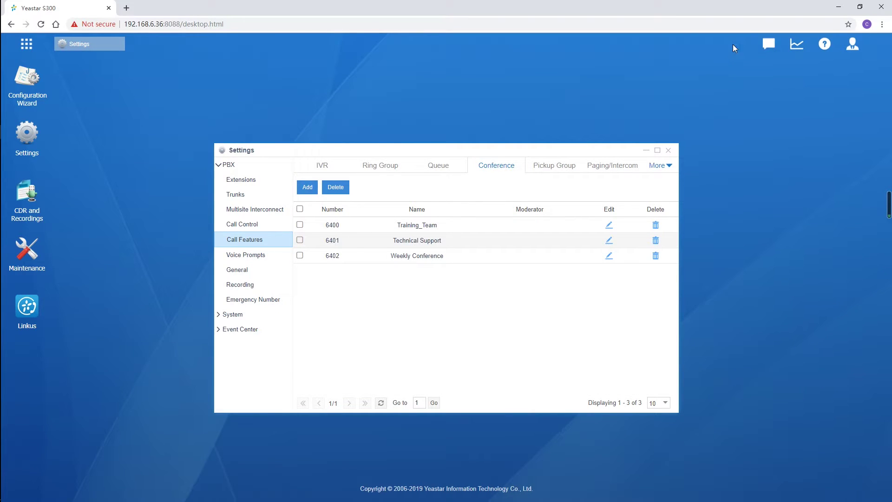
click(669, 150)
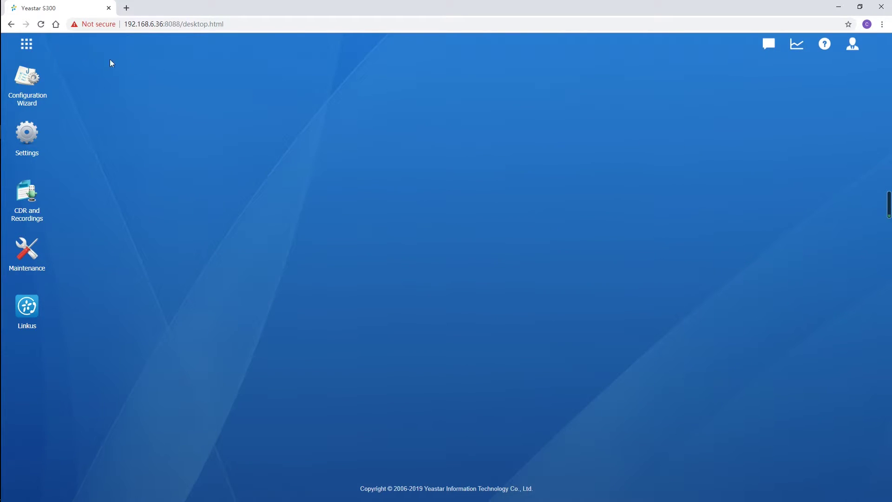
- Open the Conference Panel and review its conference list and conference contacts
click(27, 44)
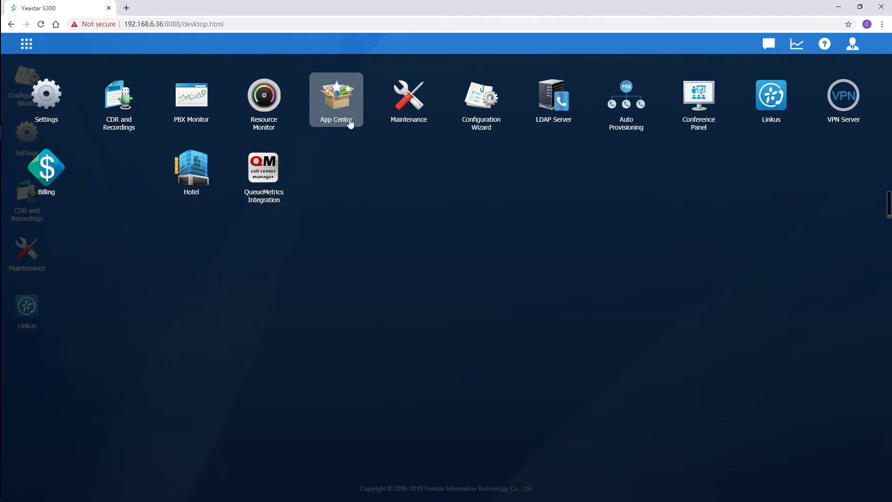
click(702, 125)
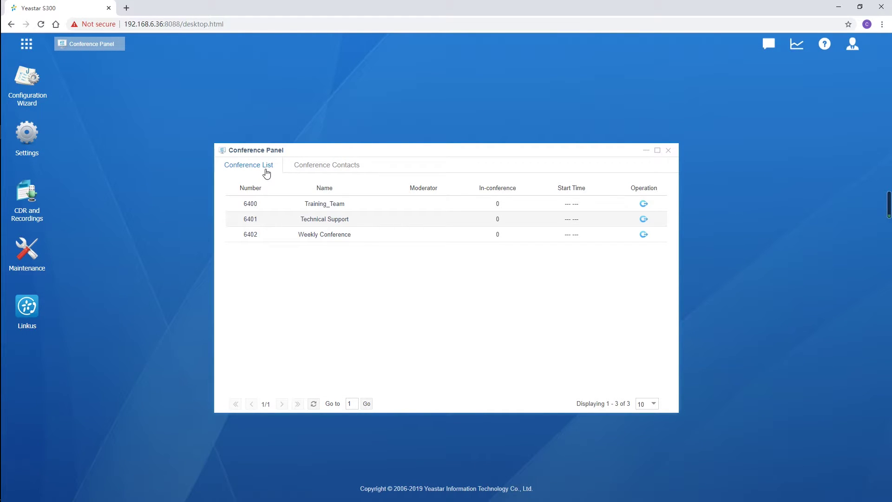
click(327, 174)
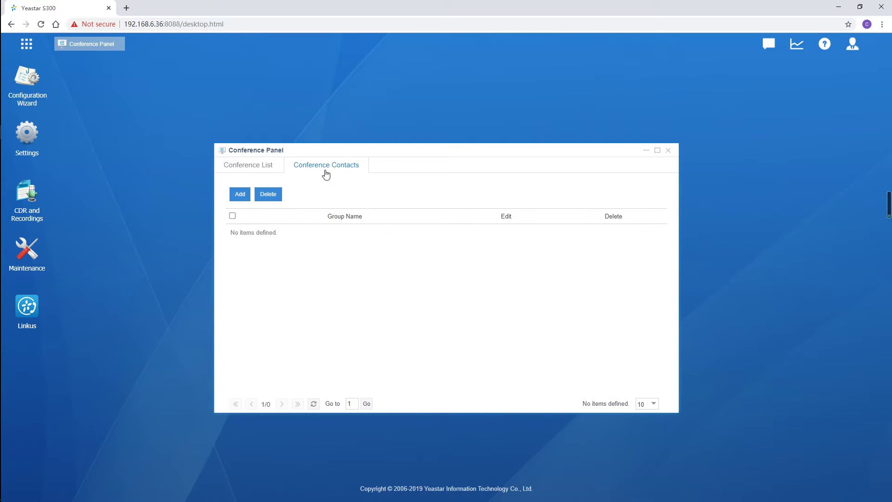
click(273, 168)
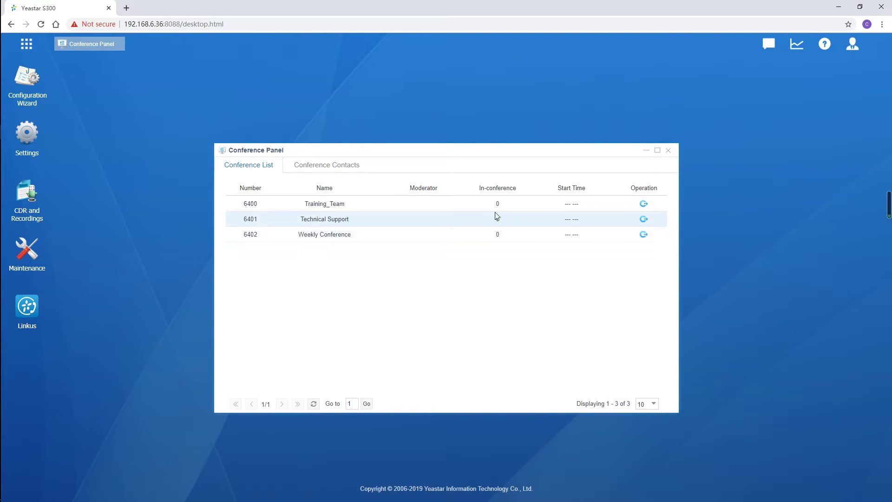
- Start a new conference contact group named Training_Team and add extension 1000 to it
click(347, 165)
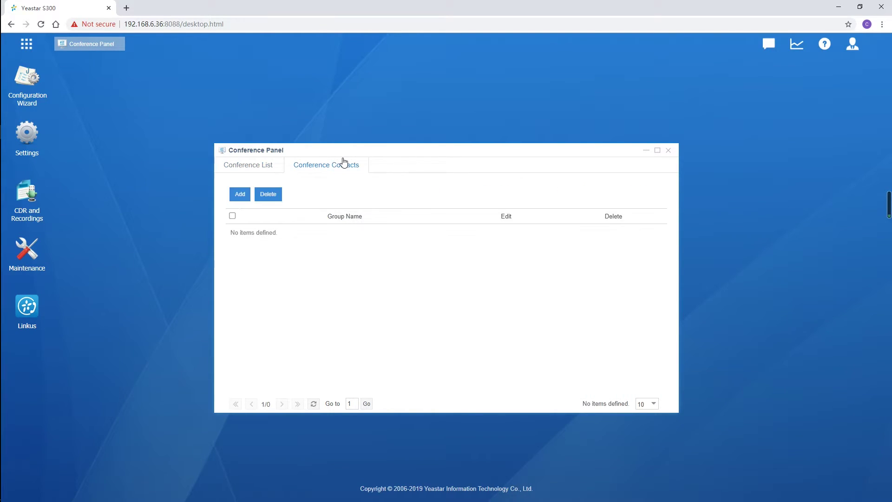
click(240, 195)
click(354, 189)
text(Training_Team)
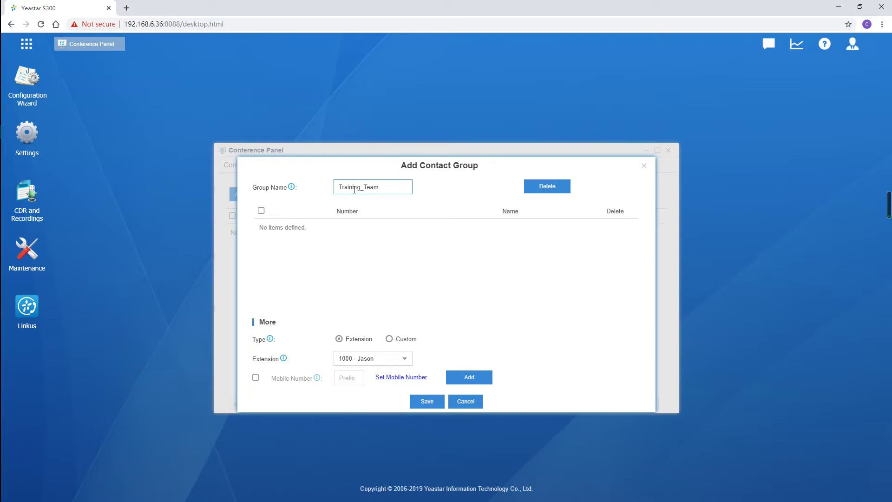
click(456, 380)
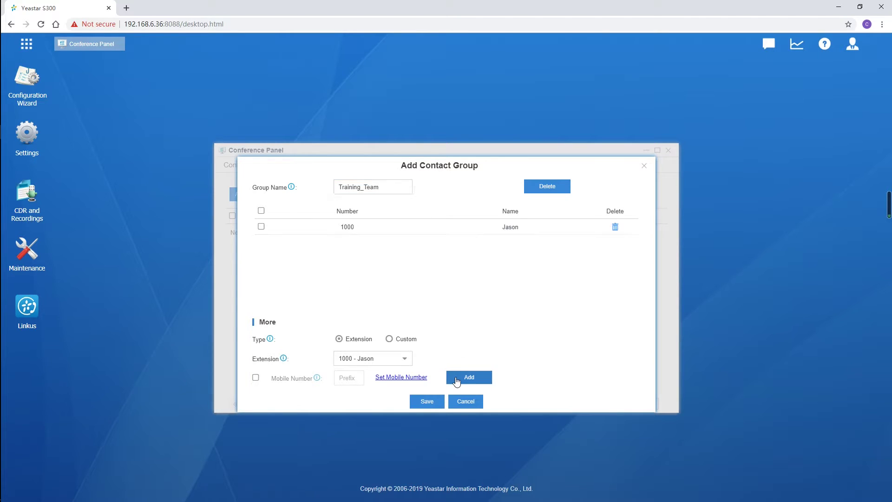
- Add extensions 1001 and 1002 to the contact group
click(404, 358)
click(396, 382)
click(448, 378)
click(402, 358)
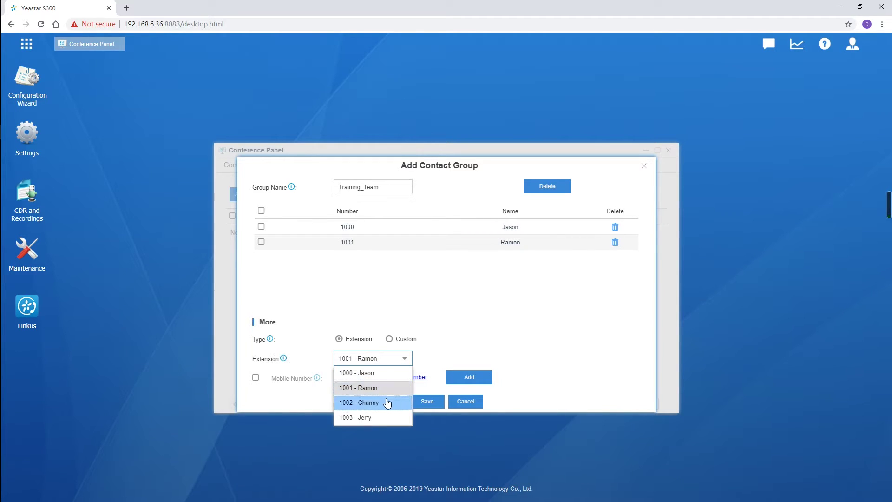
click(388, 402)
click(470, 379)
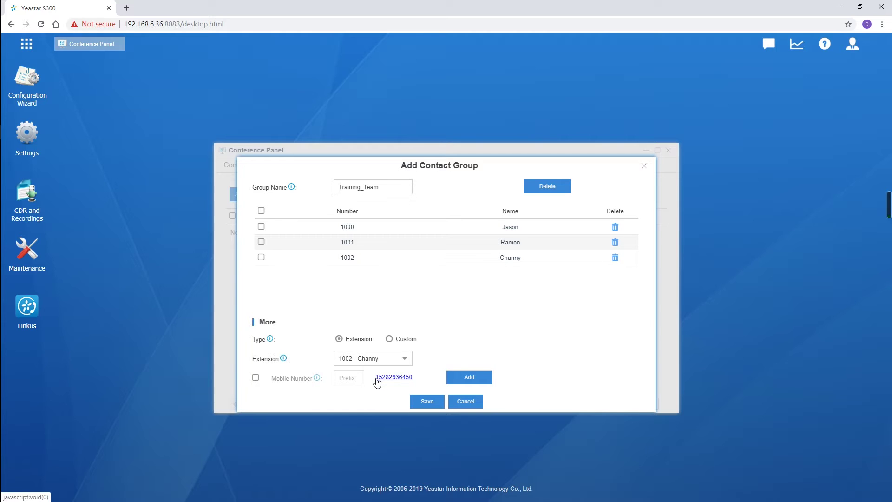
- Look at the fields of the Custom contact type, return to Extension, and save the contact group
click(390, 340)
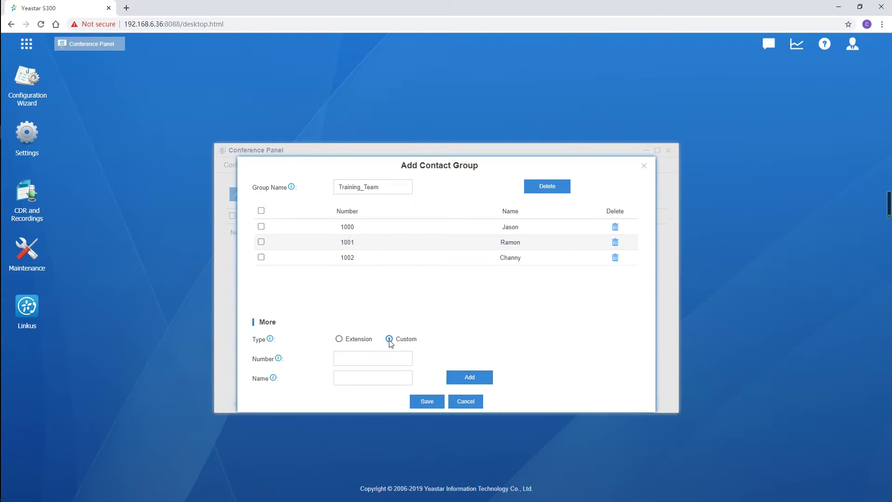
click(387, 355)
click(340, 339)
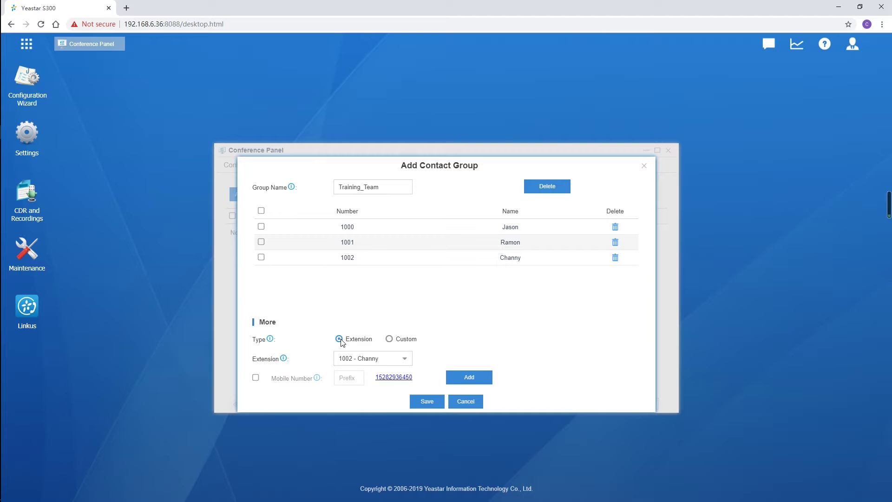
click(426, 402)
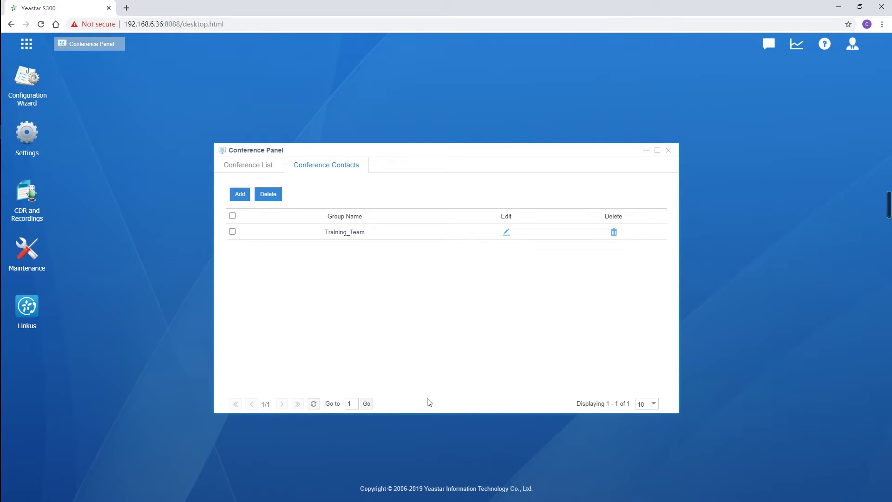
- Open the Training_Team conference 6400 and load all members of the Training_Team contact group into it
click(265, 167)
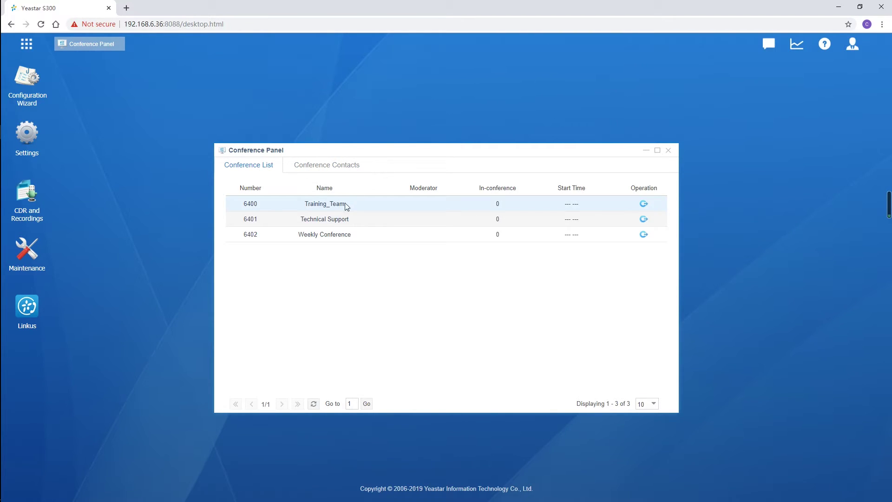
click(643, 204)
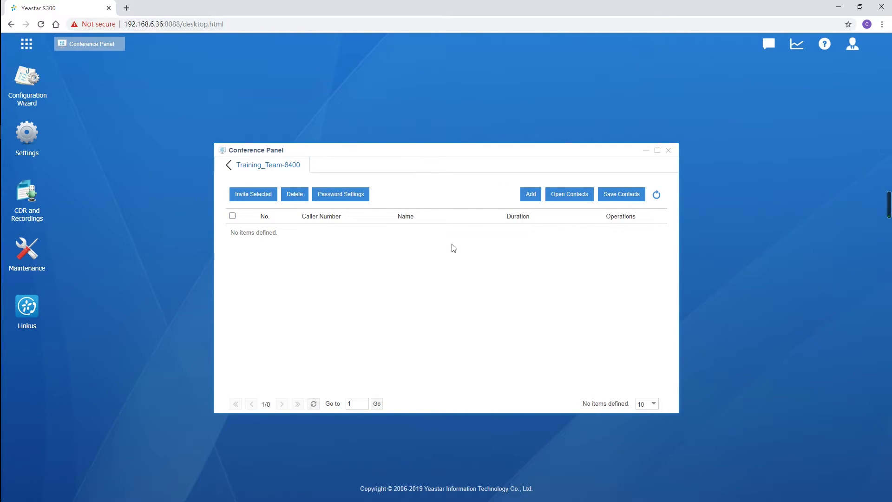
click(559, 198)
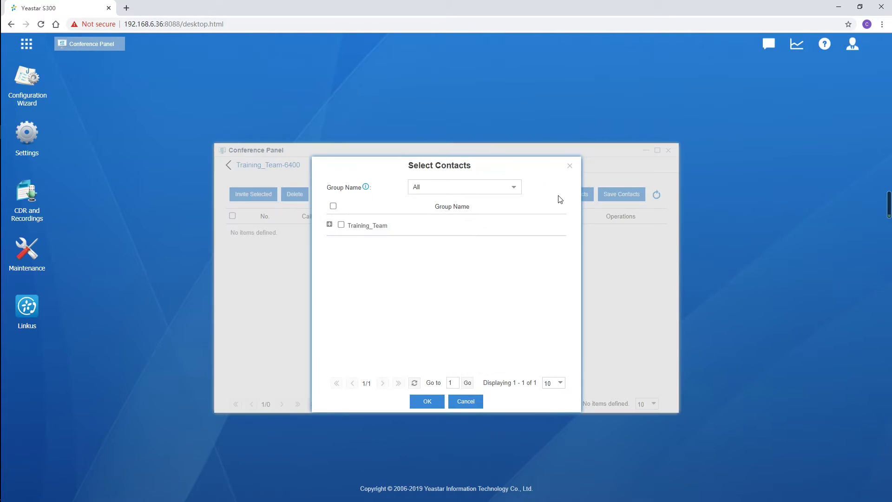
click(341, 225)
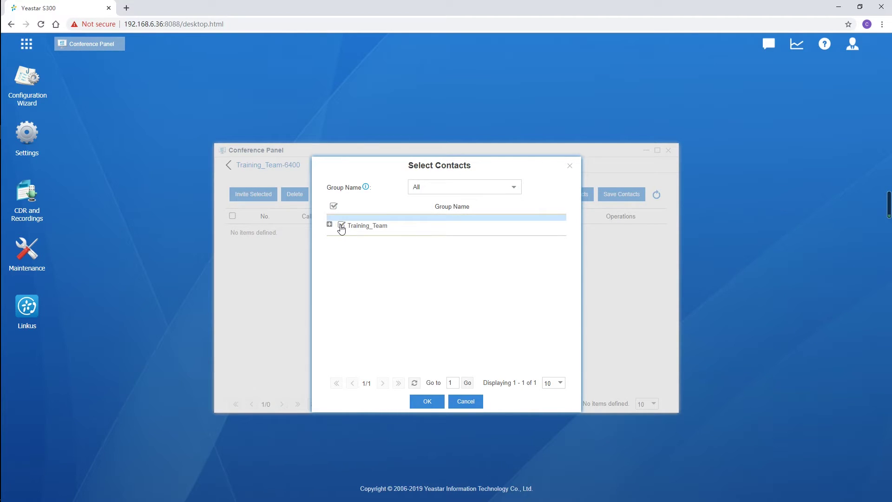
click(427, 401)
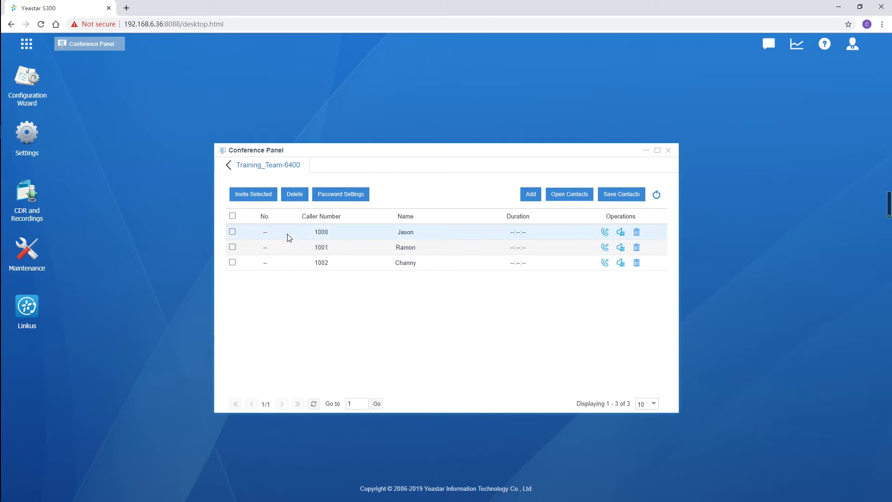
- Select all contacts in the conference and invite them to the call
click(233, 215)
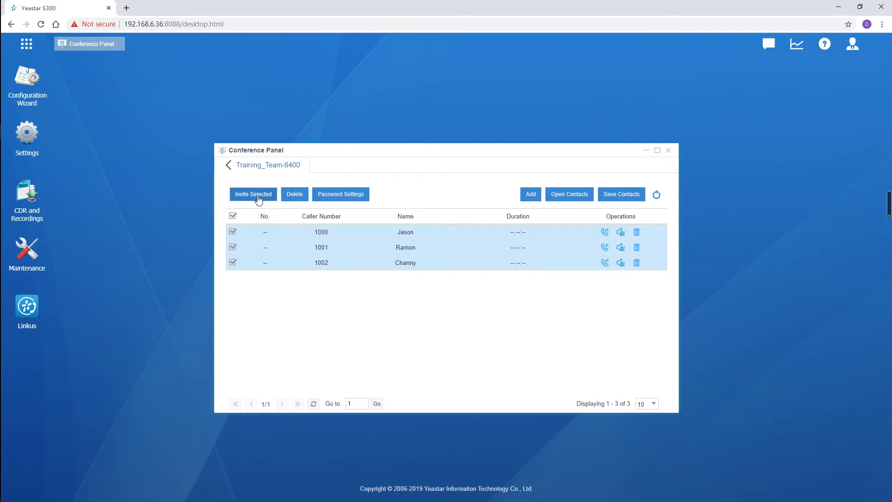
click(251, 194)
click(427, 291)
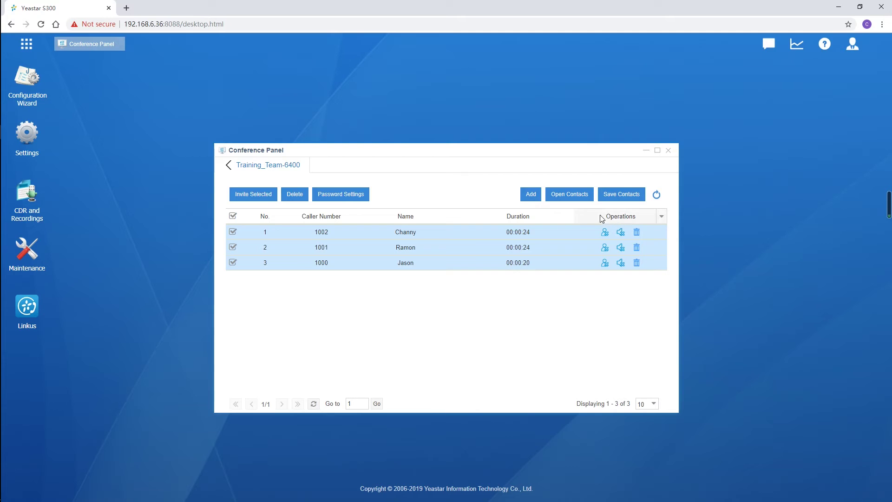
- Add extension 1003 as an extra contact of type Extension to the running conference
click(531, 195)
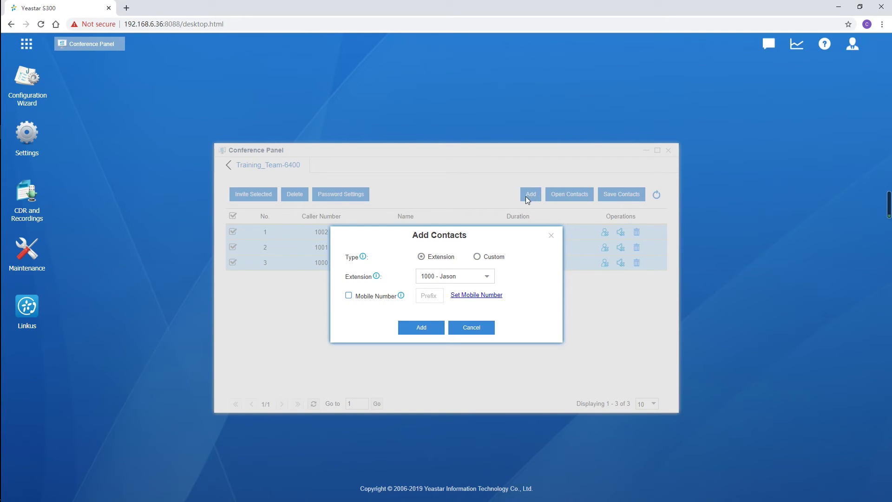
click(488, 275)
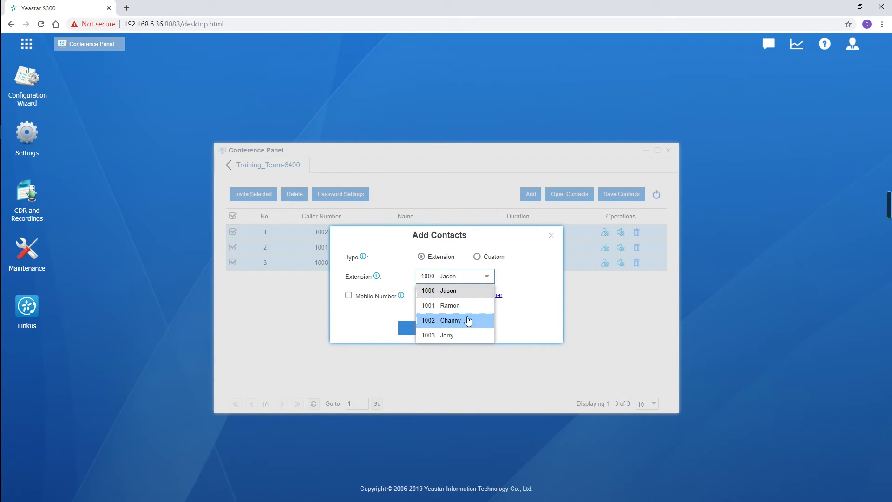
click(458, 334)
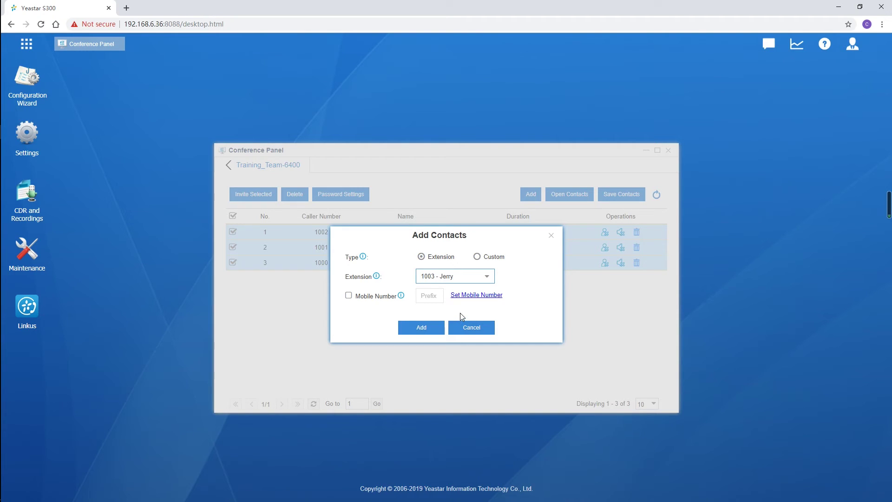
click(478, 258)
click(422, 258)
click(418, 330)
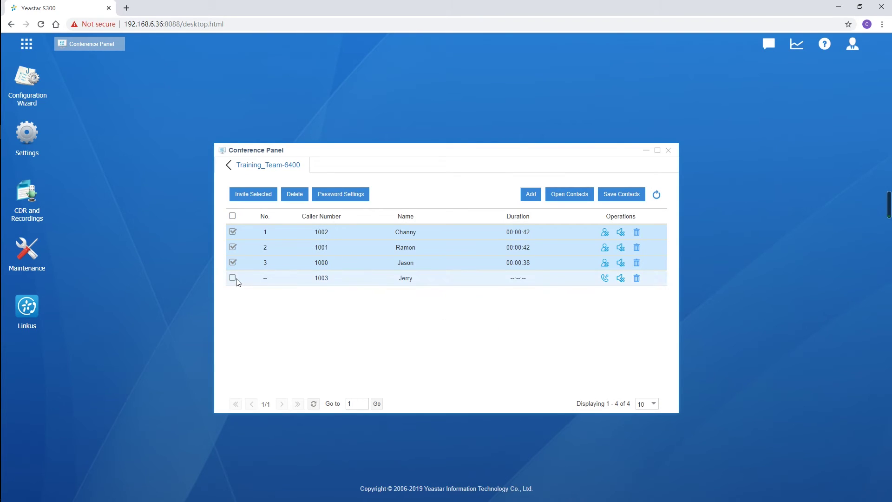
- Select the contact at extension 1003 and invite it to the conference
click(233, 278)
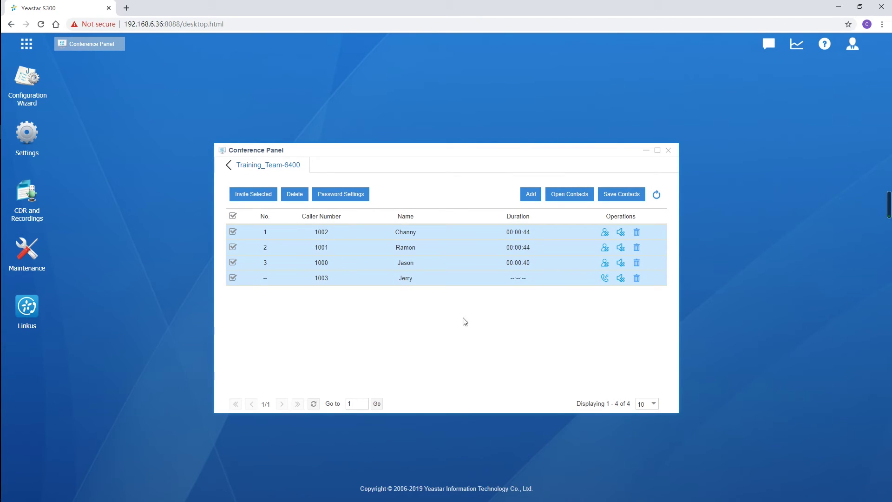
click(604, 277)
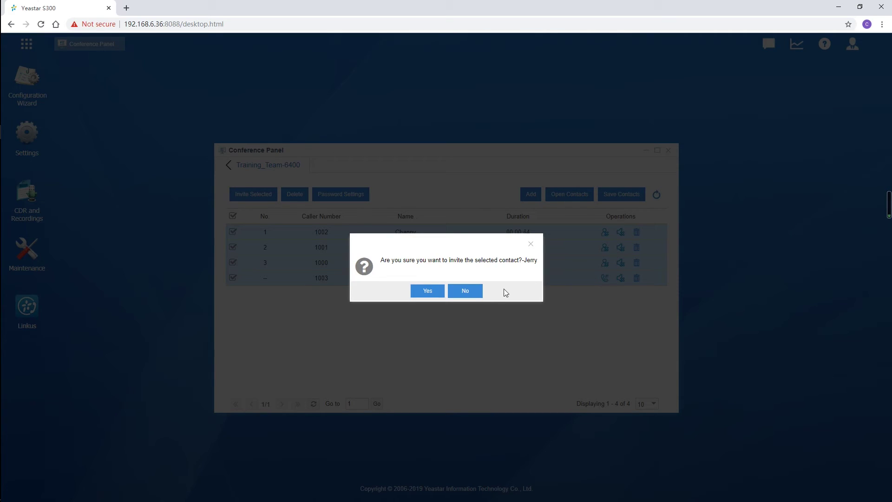
click(439, 292)
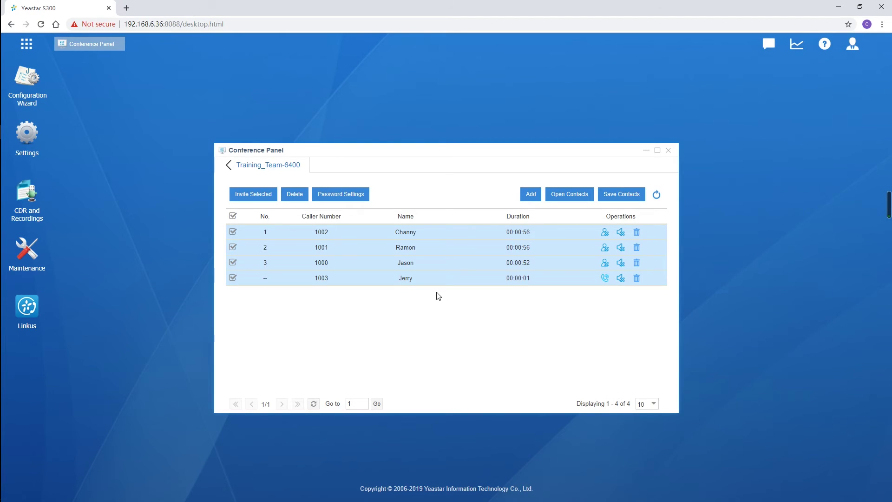
- Save the conference's current contacts as a contact group named productpromotion
click(620, 195)
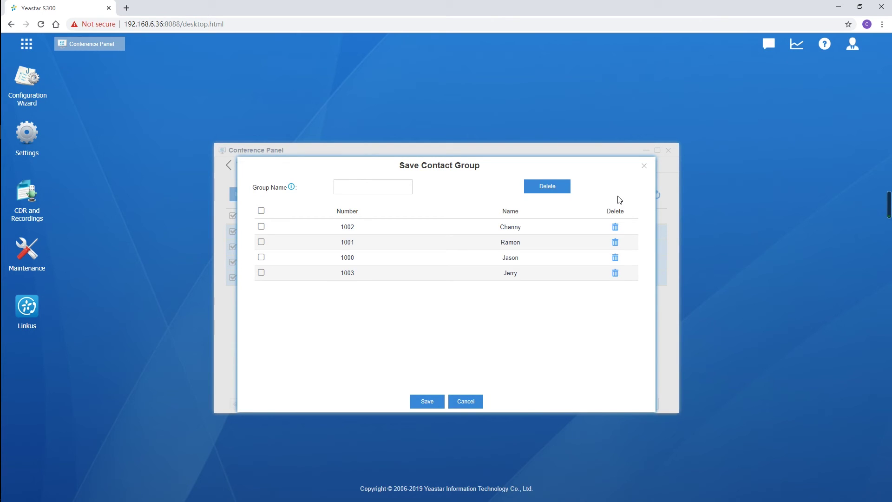
click(355, 188)
text(productpromotion)
click(439, 193)
click(424, 405)
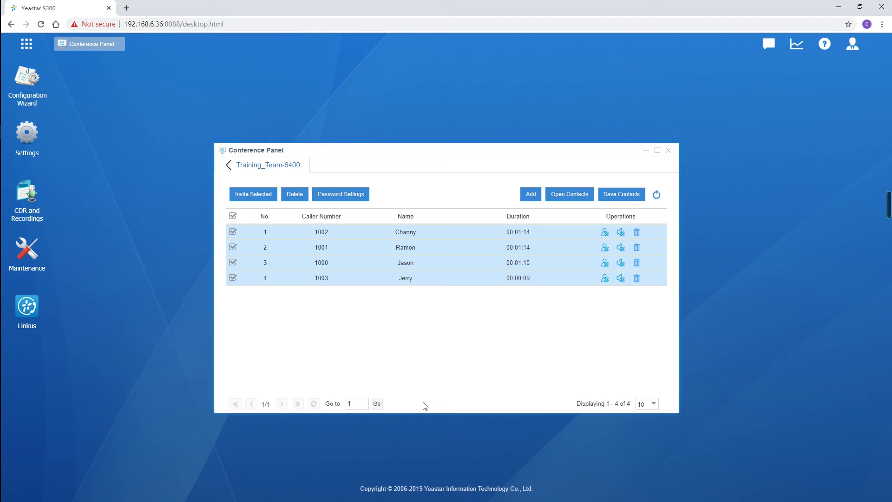